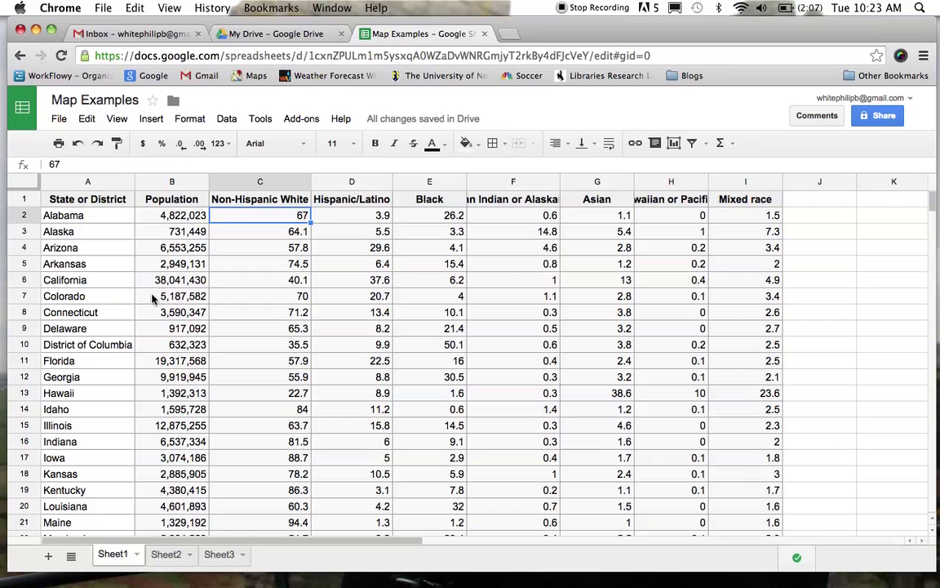
# - Select columns A and B, State or District and Population, as the chart data
pyautogui.click(77, 182)
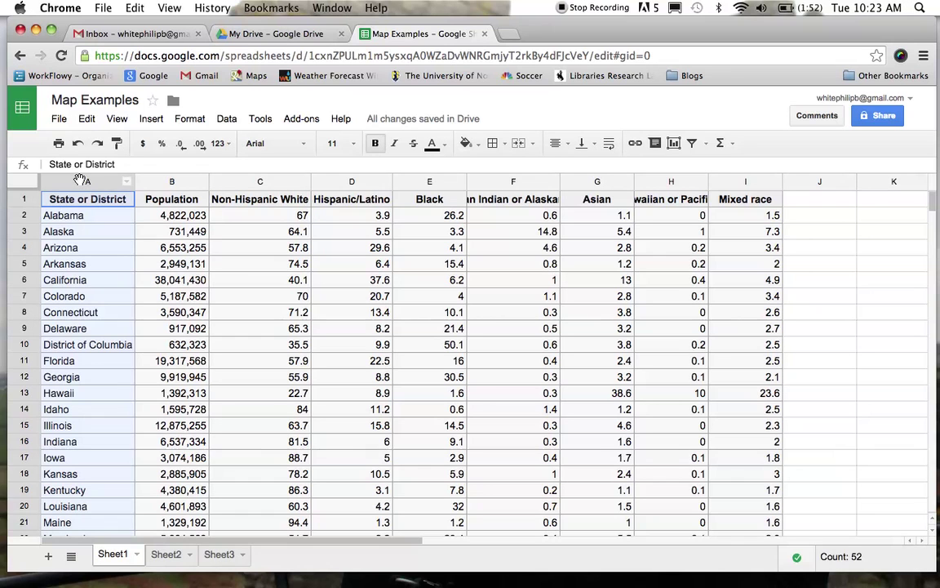
pyautogui.keyDown('shift'); pyautogui.click(172, 181); pyautogui.keyUp('shift')
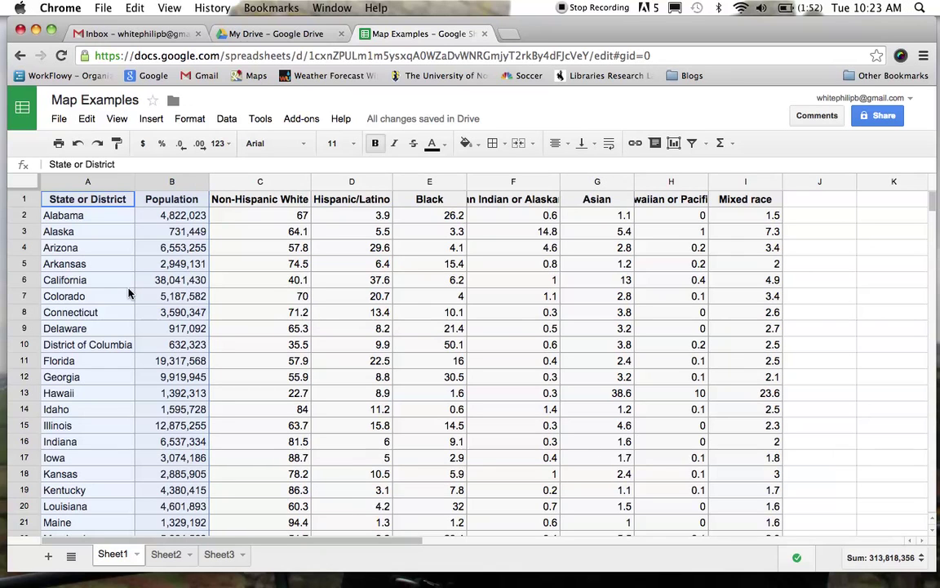
pyautogui.click(153, 120)
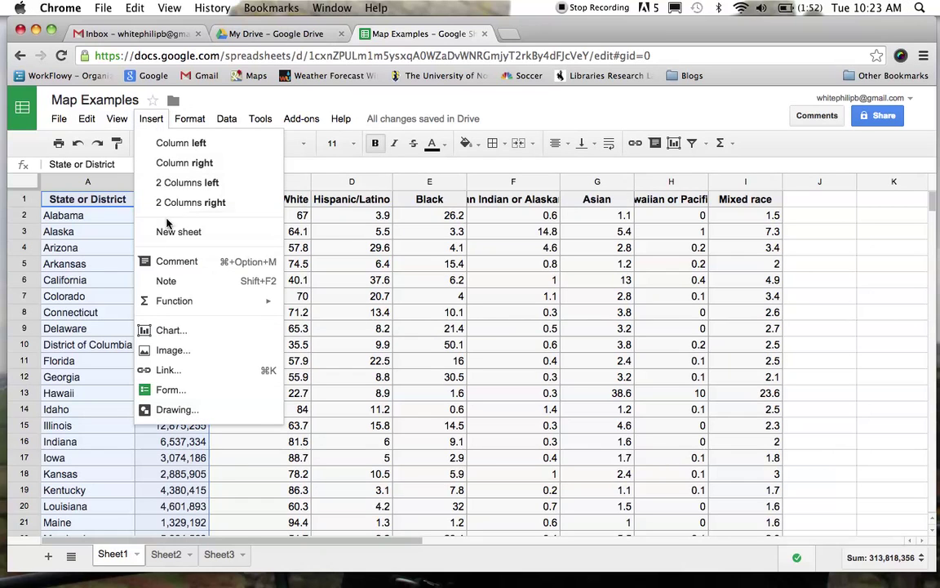
# - Insert a chart from the selection and change its type to Map > Geo chart - regions
pyautogui.click(184, 331)
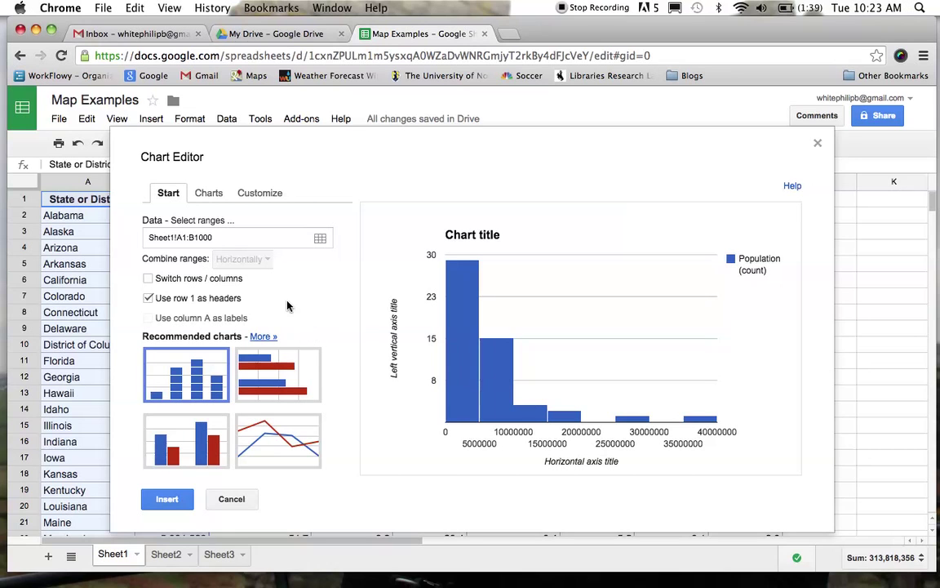
pyautogui.click(208, 196)
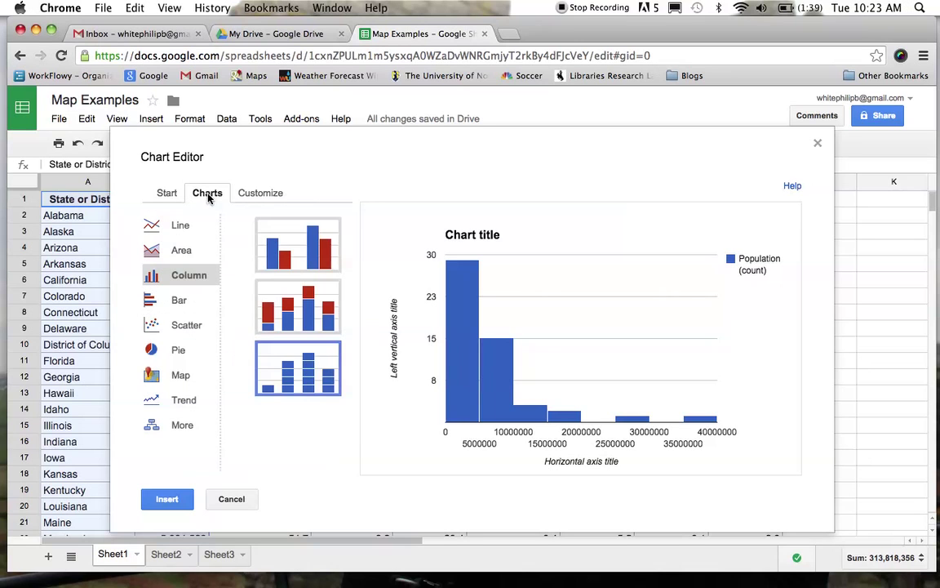
pyautogui.click(176, 379)
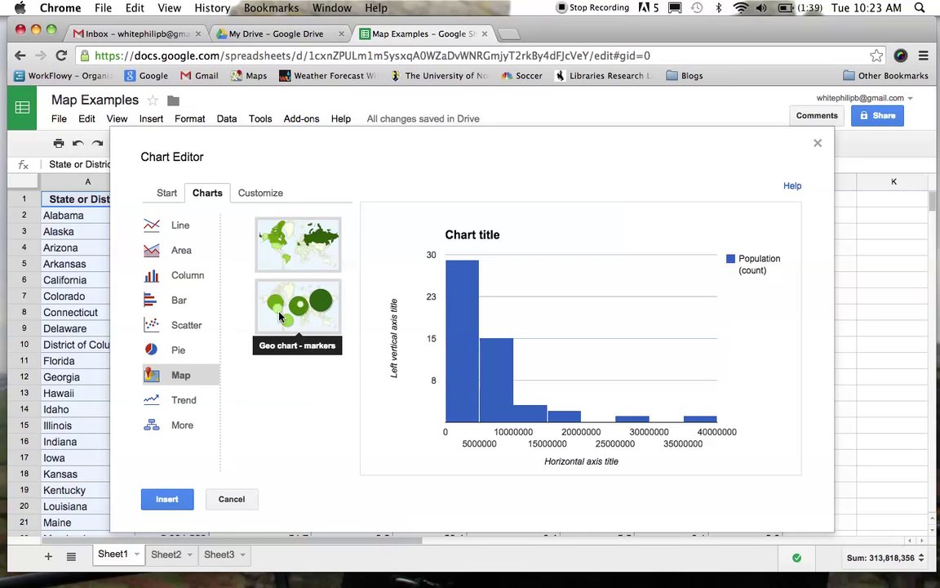
pyautogui.click(299, 243)
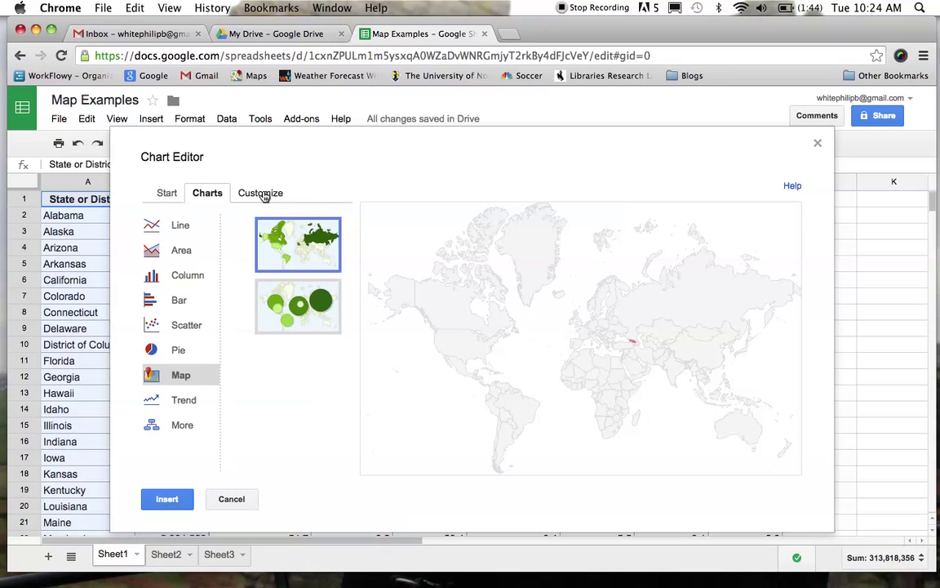
# - Set the geo chart's Region to United States so states are shaded by population
pyautogui.click(264, 196)
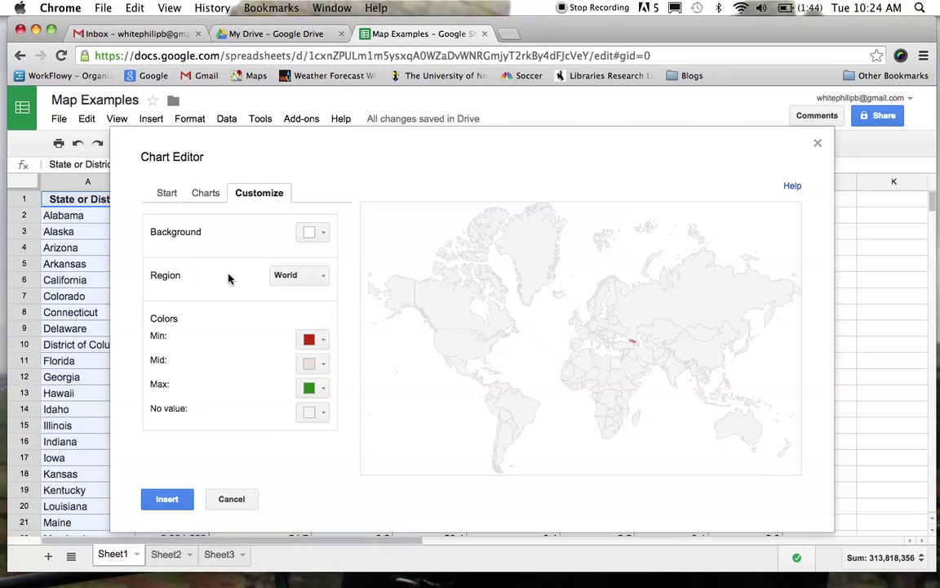
pyautogui.click(324, 280)
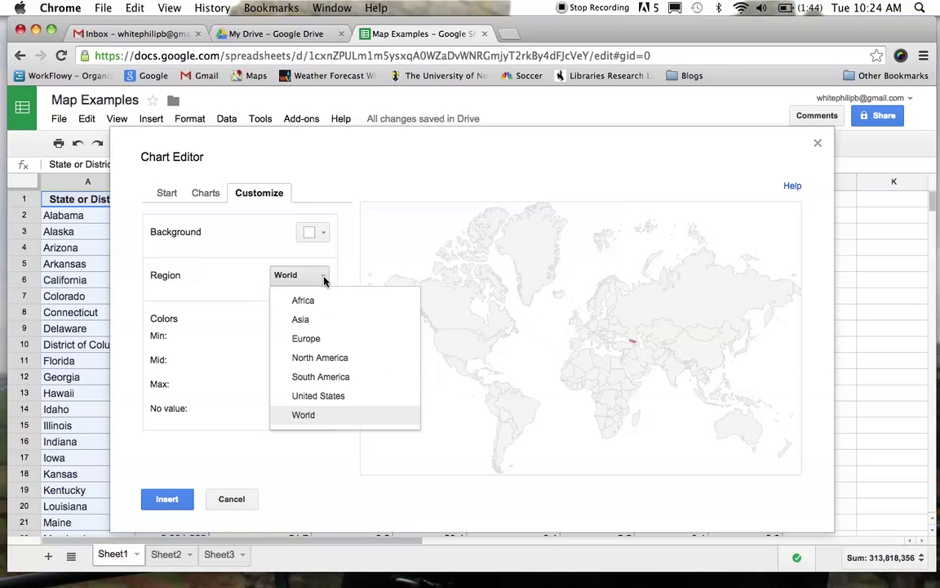
pyautogui.click(319, 400)
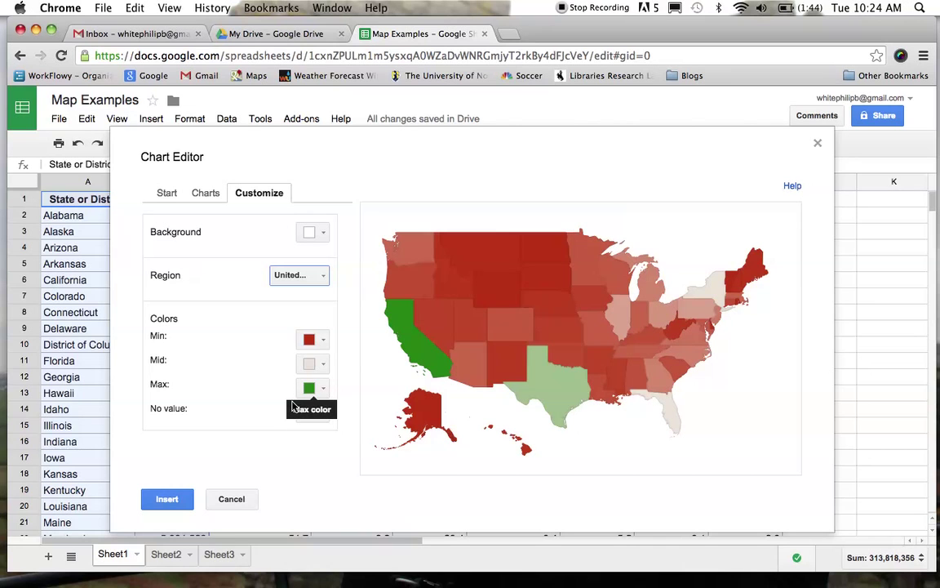
# - Change the map's Min colour to light green and Mid colour to medium green
pyautogui.click(324, 343)
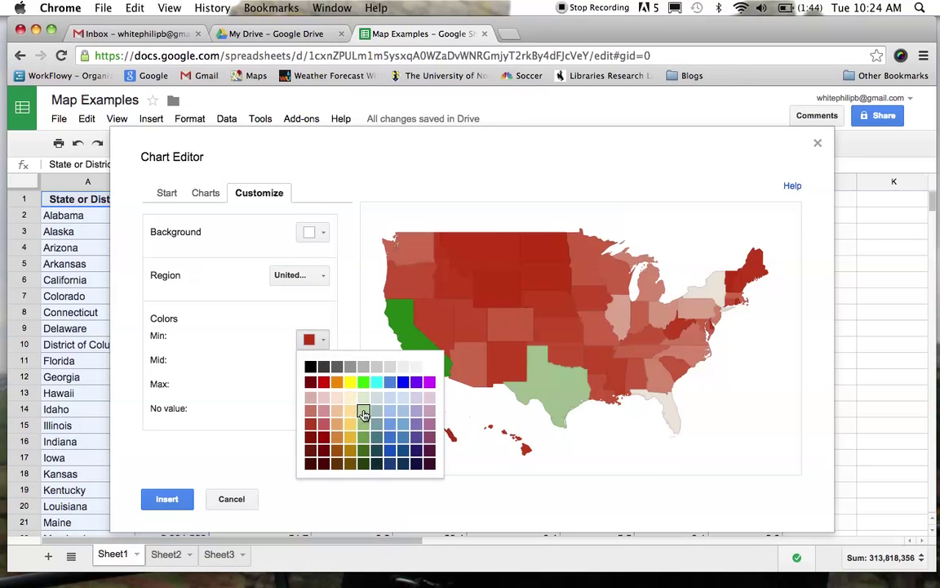
pyautogui.click(363, 413)
pyautogui.click(313, 363)
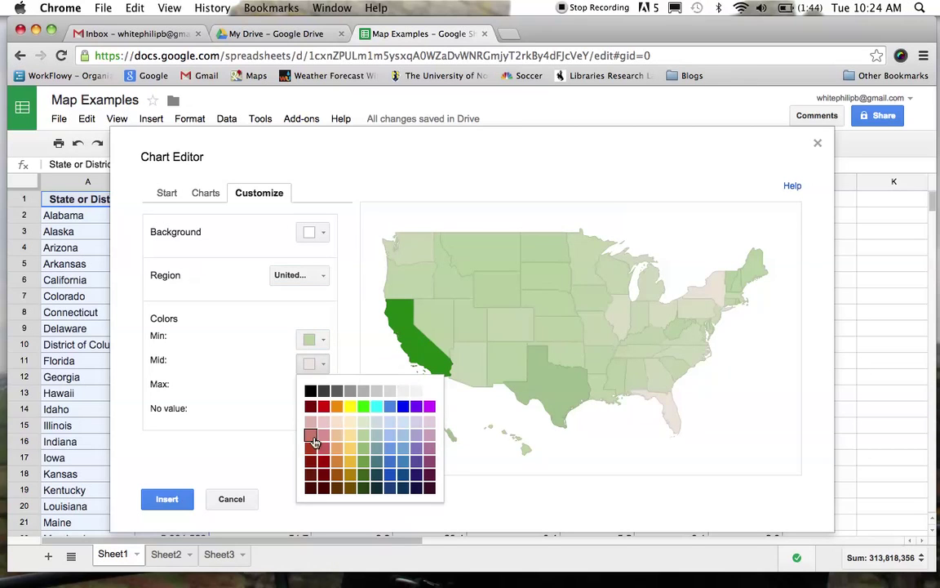
pyautogui.click(365, 462)
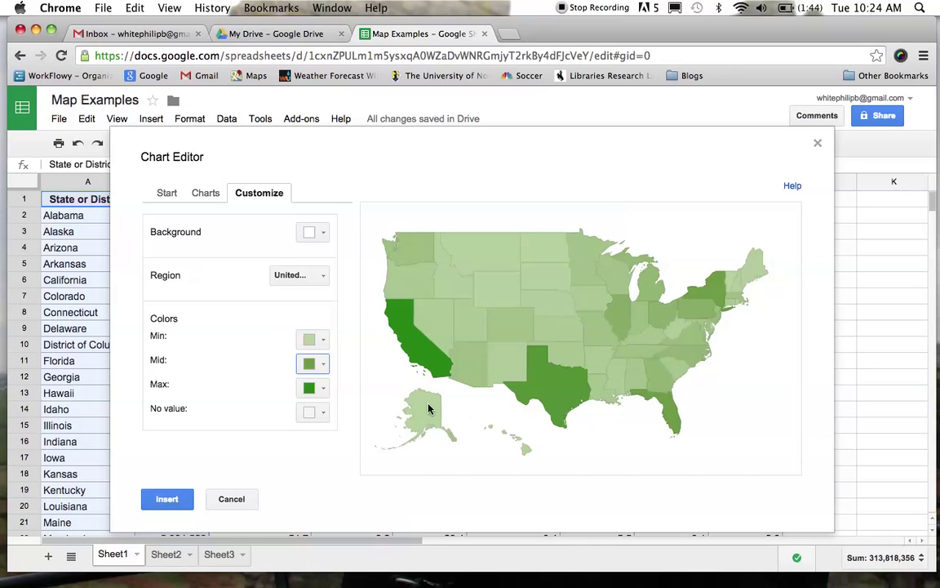
# - Insert the green US state map onto Sheet1 and bring up its chart actions
pyautogui.click(165, 499)
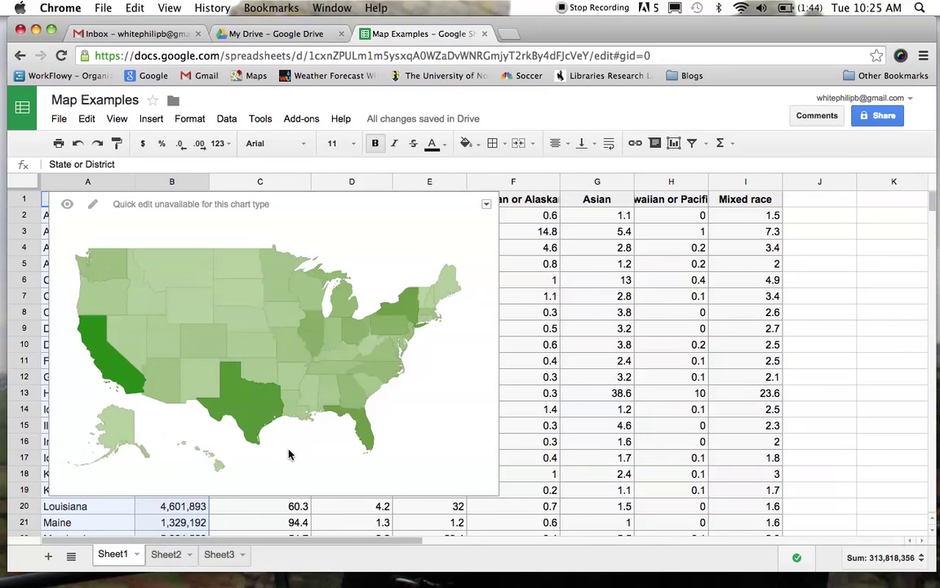
pyautogui.click(486, 205)
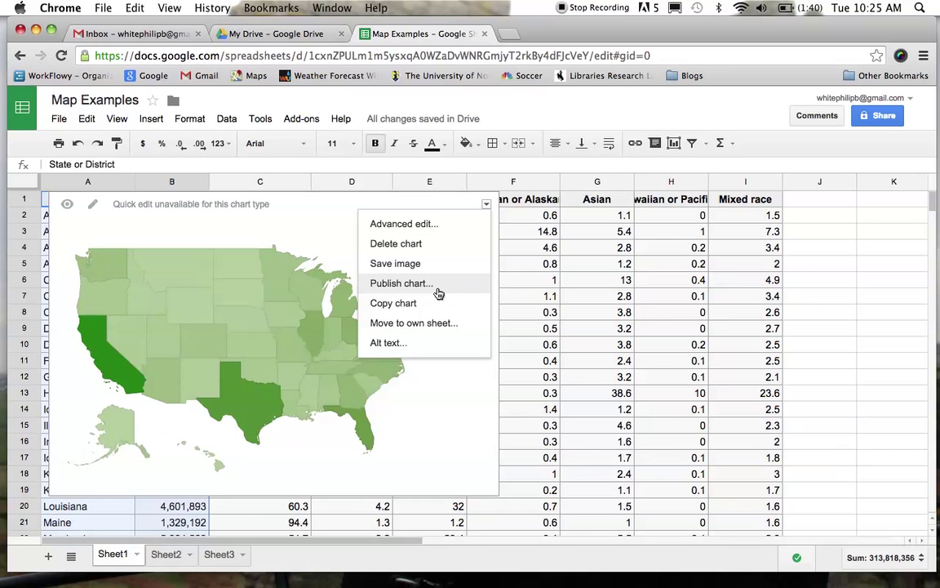
# - Publish the map chart to the web and confirm the publication
pyautogui.click(438, 292)
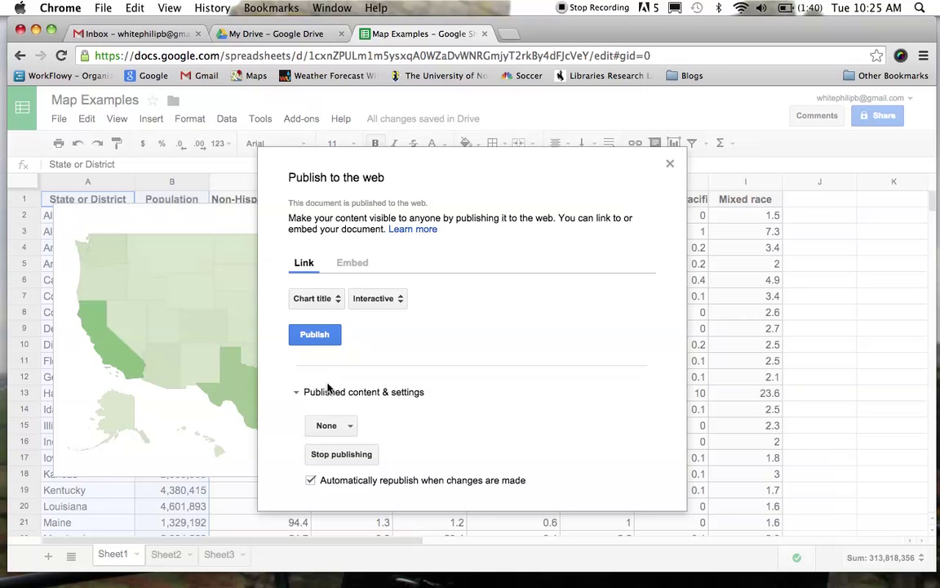
pyautogui.click(326, 337)
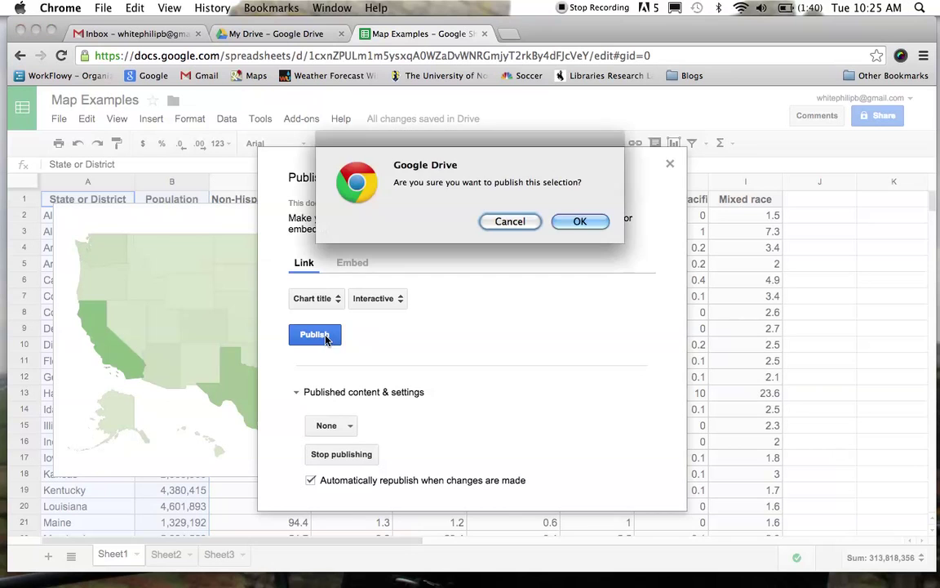
pyautogui.click(575, 224)
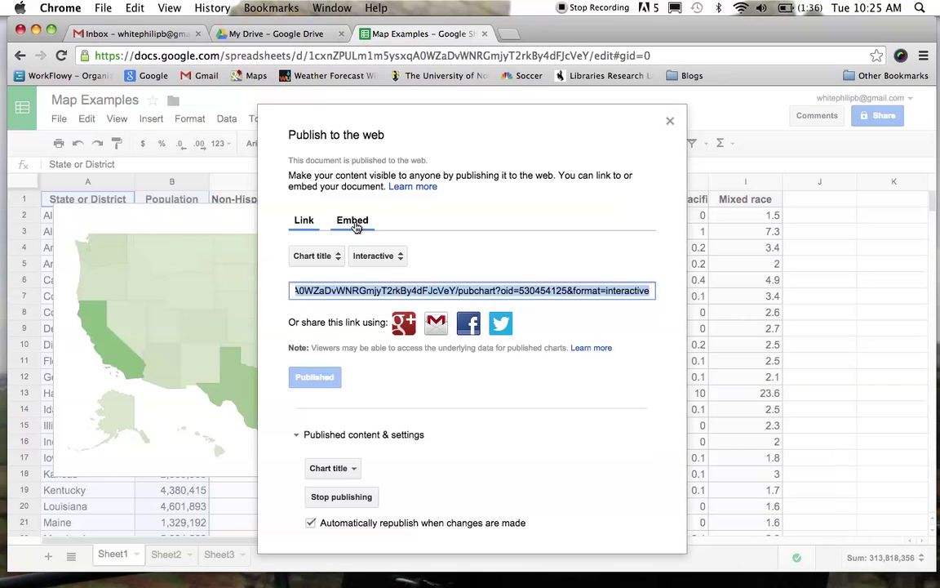
# - Copy the chart's 600×371 iframe embed code to the clipboard and close the publishing dialog
pyautogui.click(356, 226)
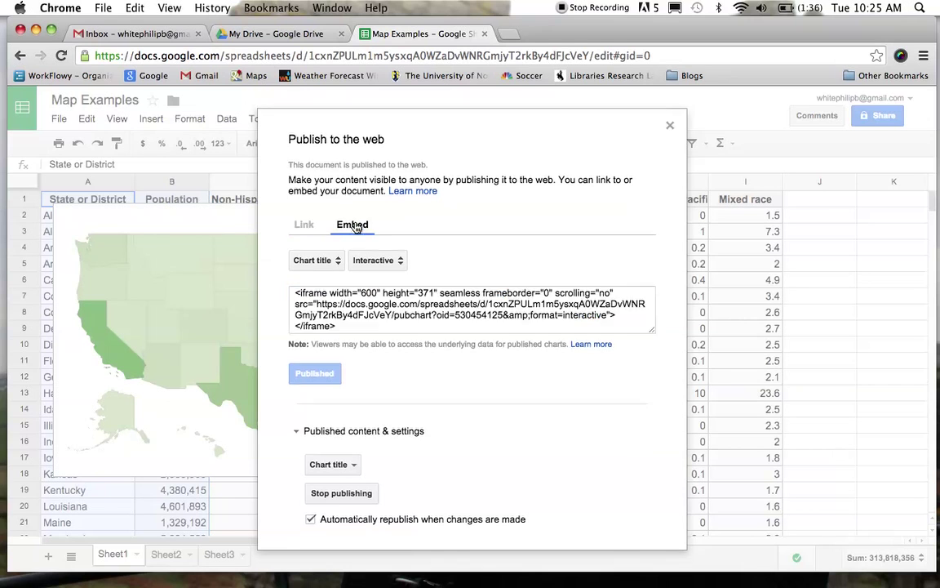
pyautogui.click(349, 330)
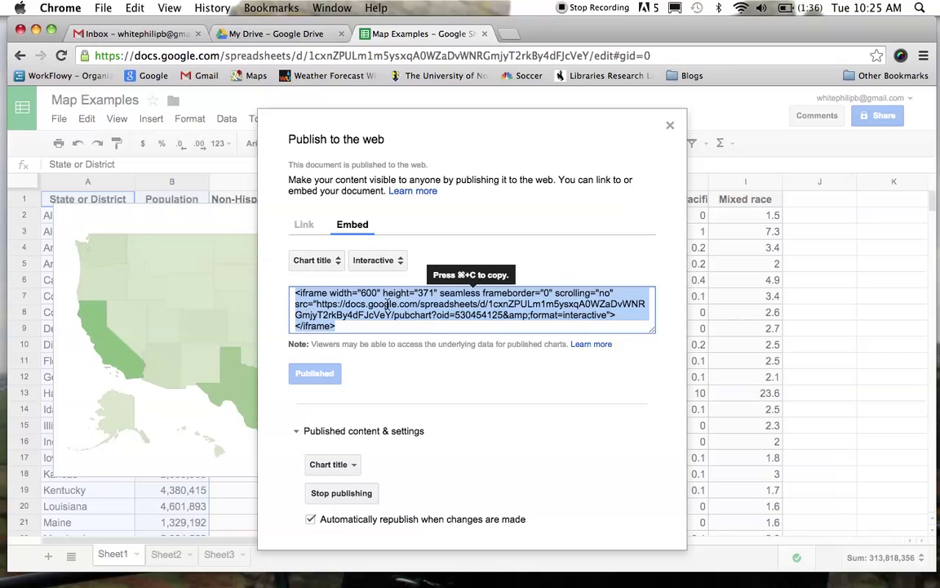
pyautogui.press('super+c')
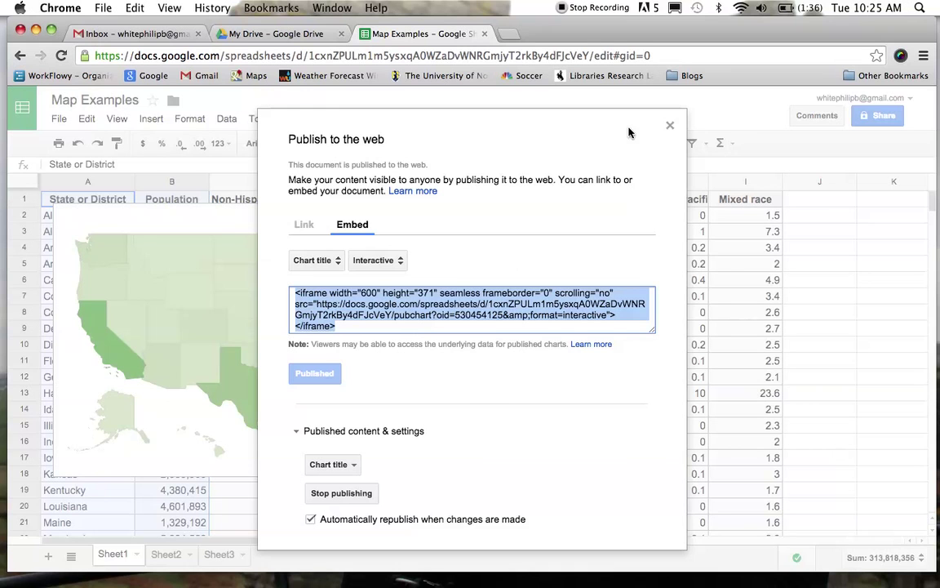
pyautogui.click(670, 126)
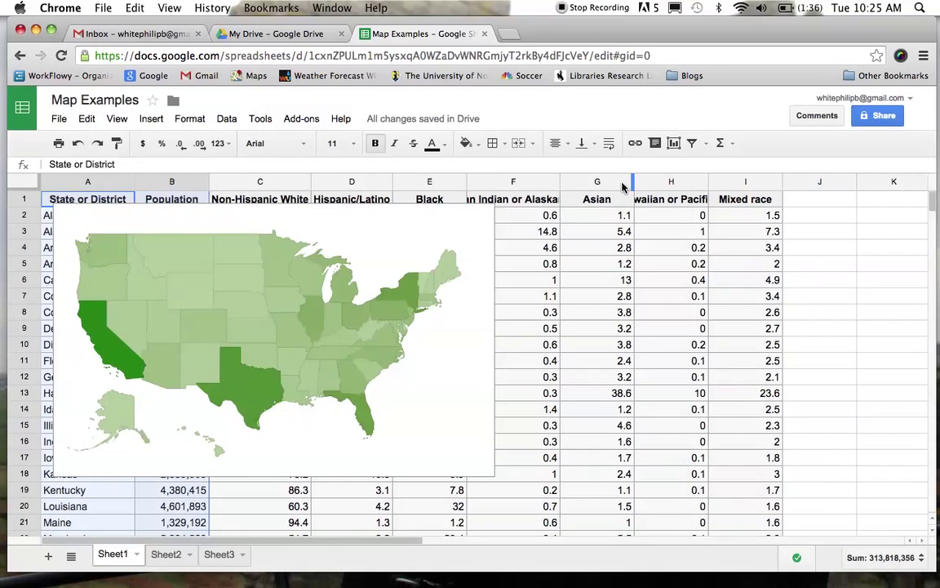